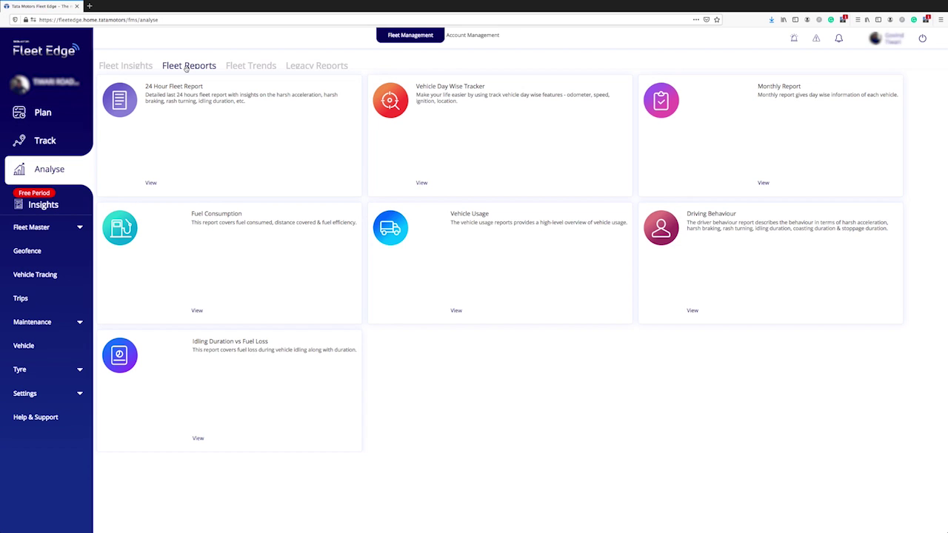
# View the 24 Hour Fleet Report for 20 January 23 and return to the list of fleet reports.
pyautogui.click(134, 113)
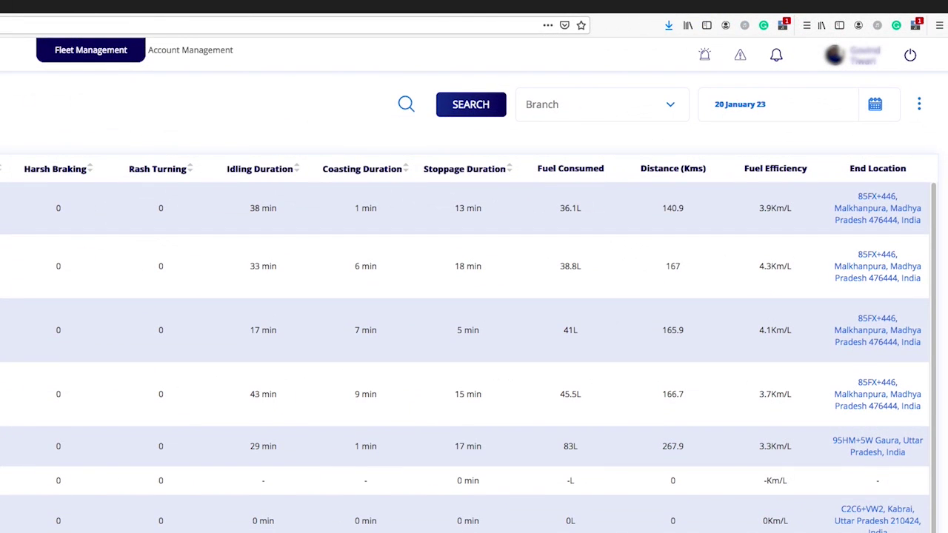
pyautogui.click(737, 104)
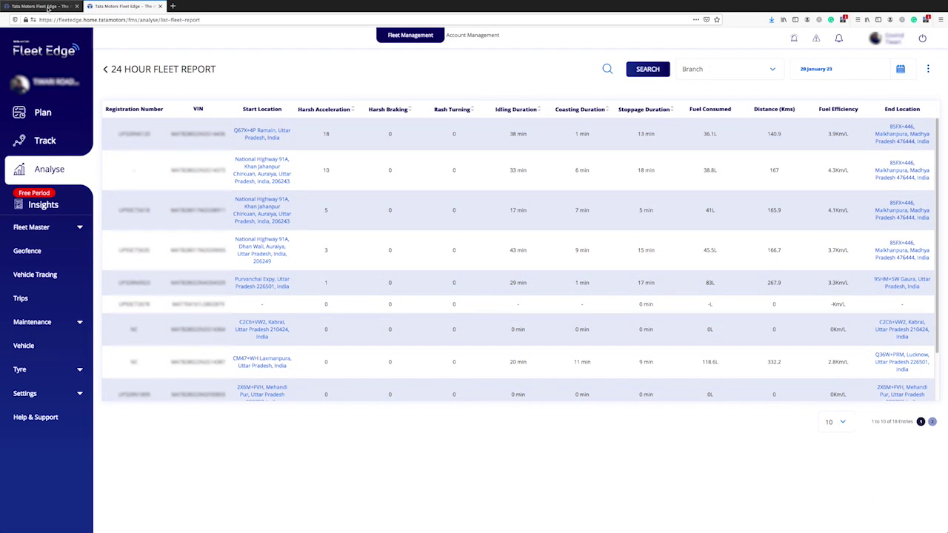
pyautogui.click(59, 6)
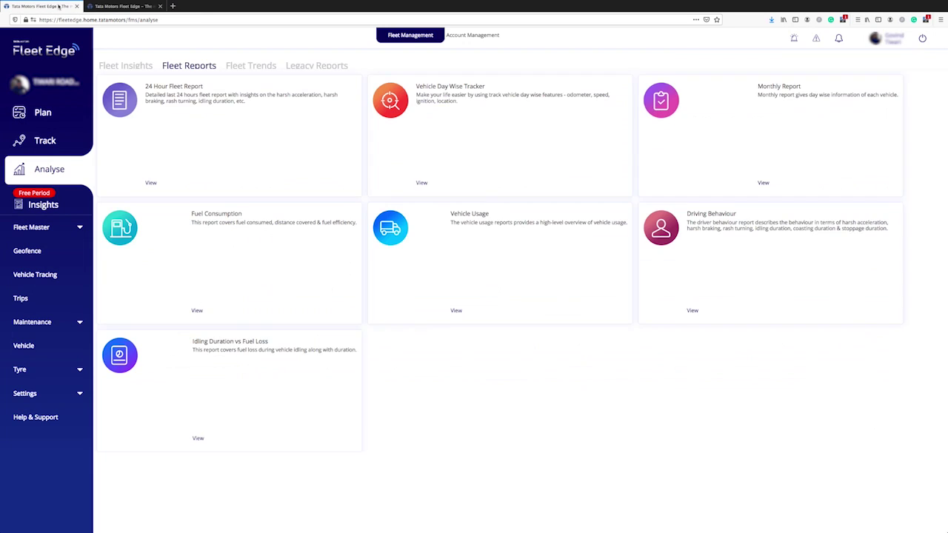
# Open the Vehicle Day Wise Tracker, switch the vehicle filter to Reg No and select the first vehicles offered.
pyautogui.click(458, 100)
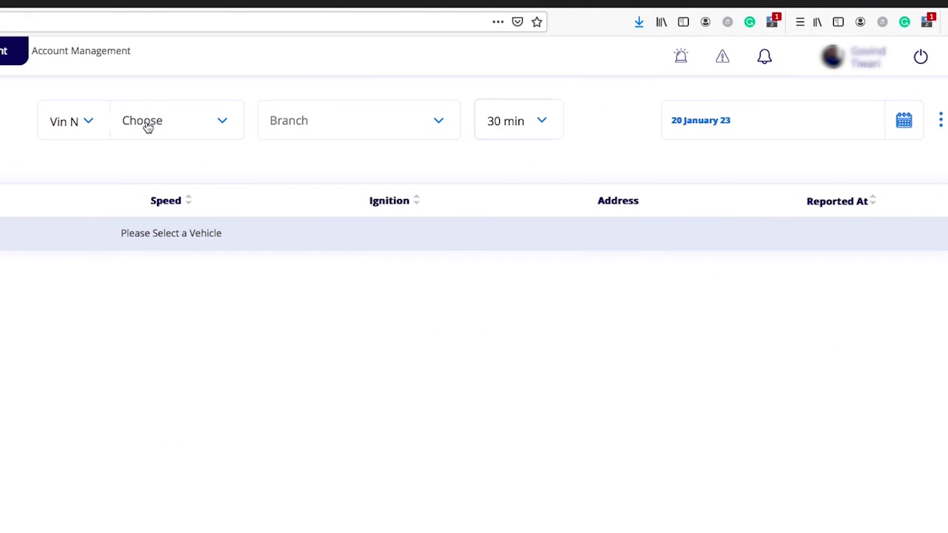
pyautogui.click(88, 123)
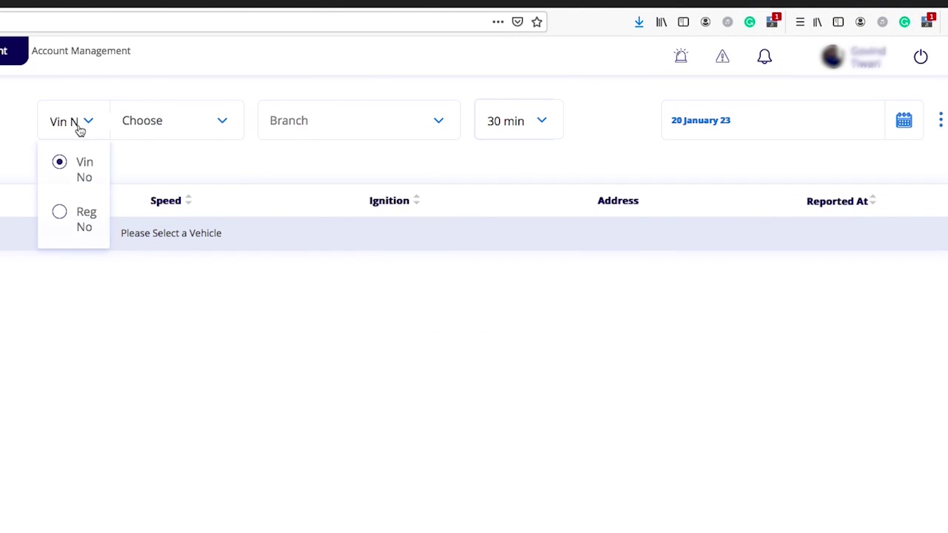
pyautogui.click(59, 213)
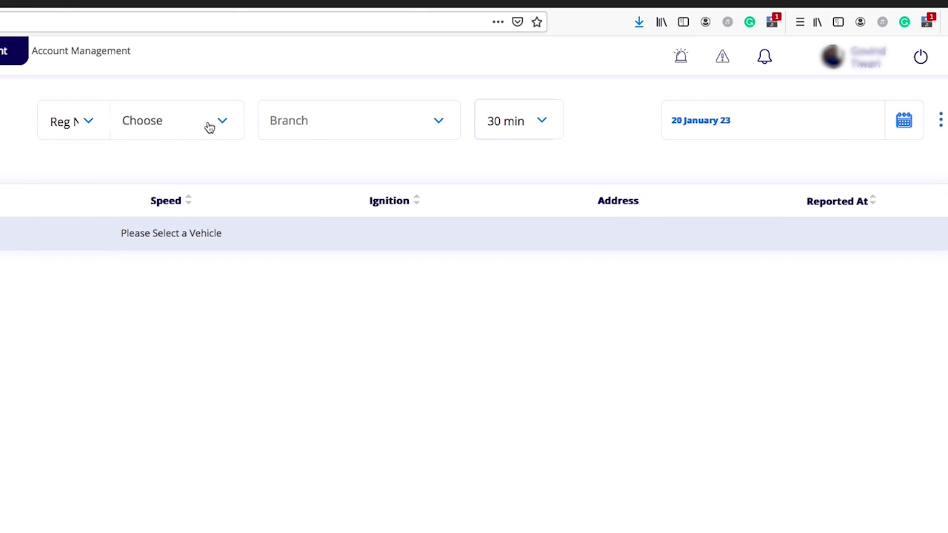
pyautogui.click(221, 123)
pyautogui.click(62, 219)
pyautogui.click(57, 256)
pyautogui.click(63, 293)
# Filter the day-wise tracker by the All branch and keep the reporting interval at 30 min after checking the available intervals.
pyautogui.click(432, 154)
pyautogui.click(437, 128)
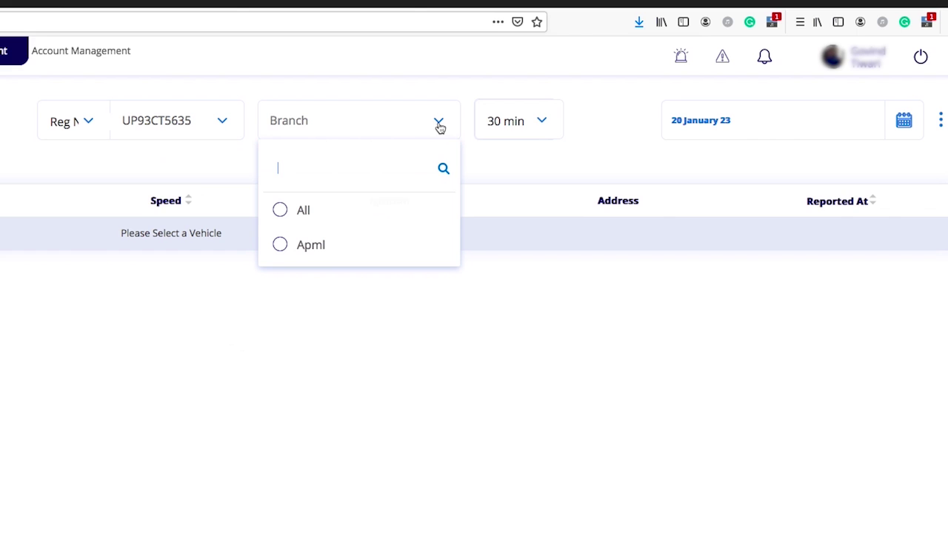
pyautogui.click(324, 220)
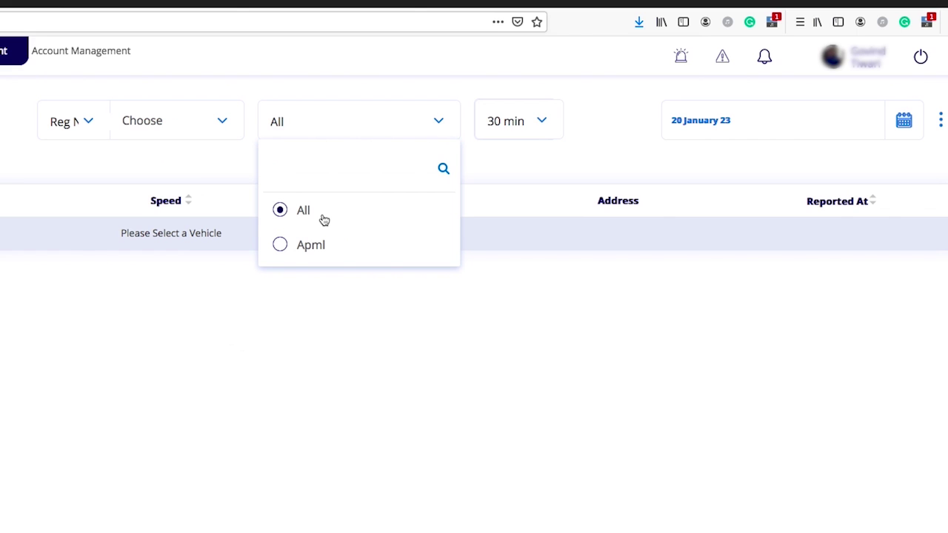
pyautogui.click(542, 122)
pyautogui.scroll(-2, 535, 155)
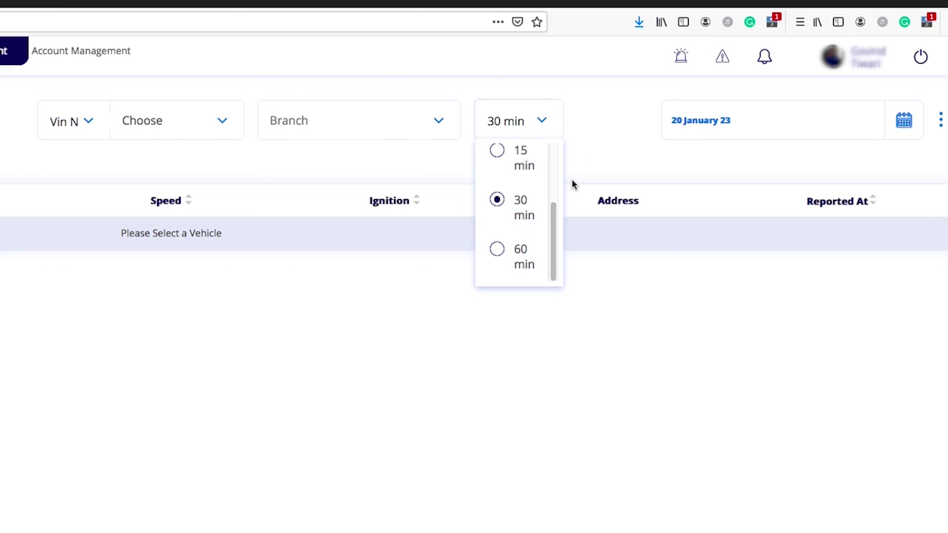
pyautogui.scroll(2, 558, 201)
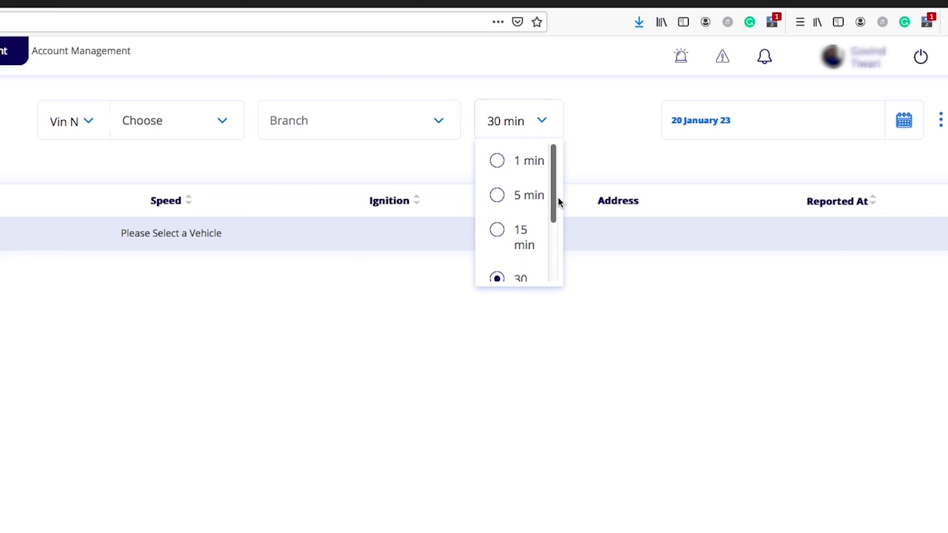
pyautogui.scroll(-2, 558, 201)
pyautogui.scroll(-1, 558, 202)
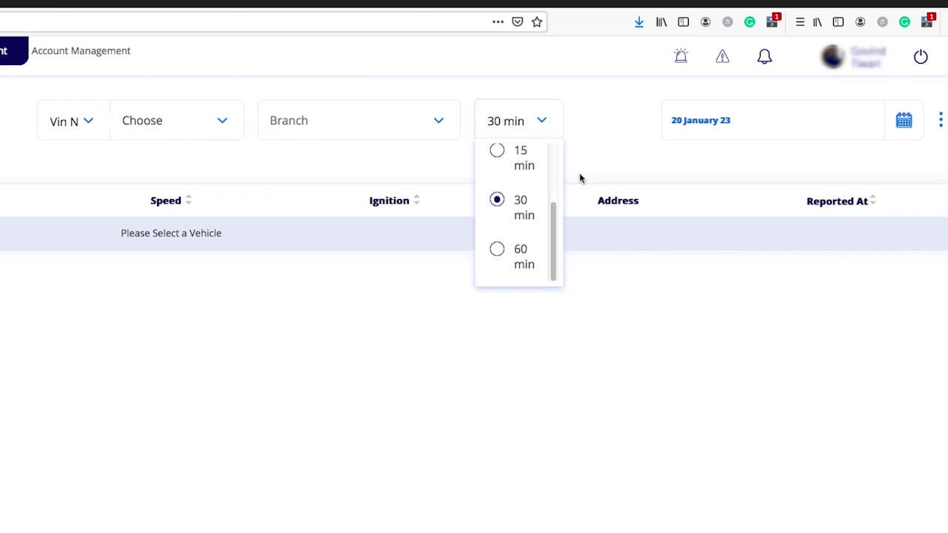
pyautogui.click(625, 166)
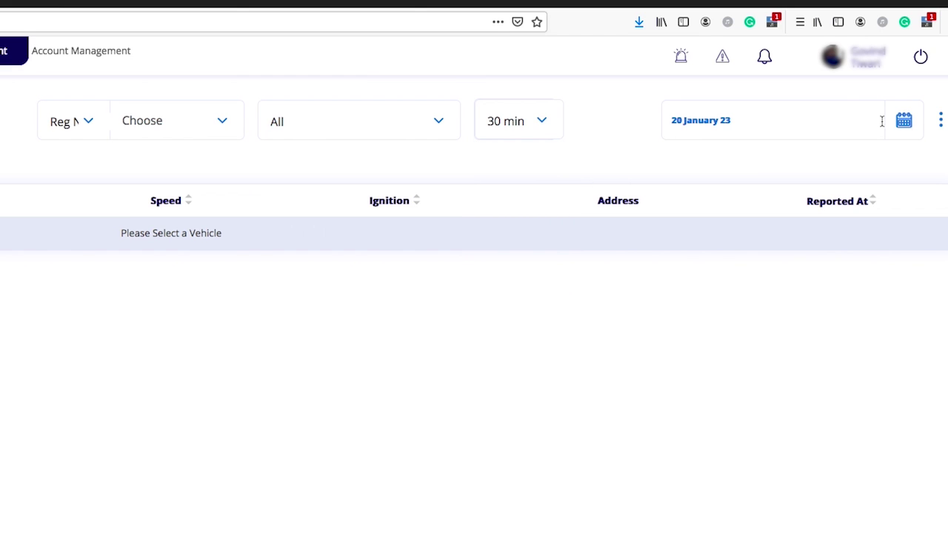
# Set the day-wise tracker's date to 19 January 23, then return to the report list and close the tracker.
pyautogui.click(906, 124)
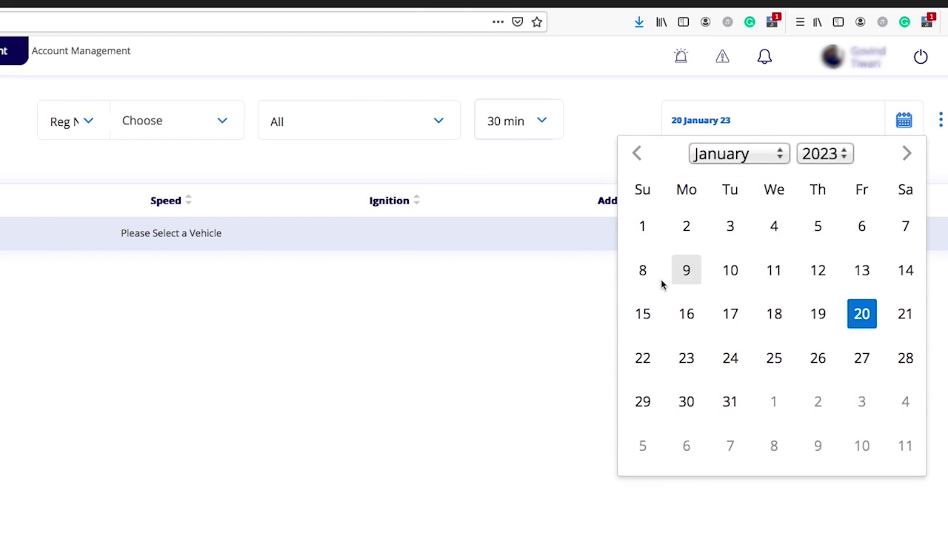
pyautogui.click(814, 314)
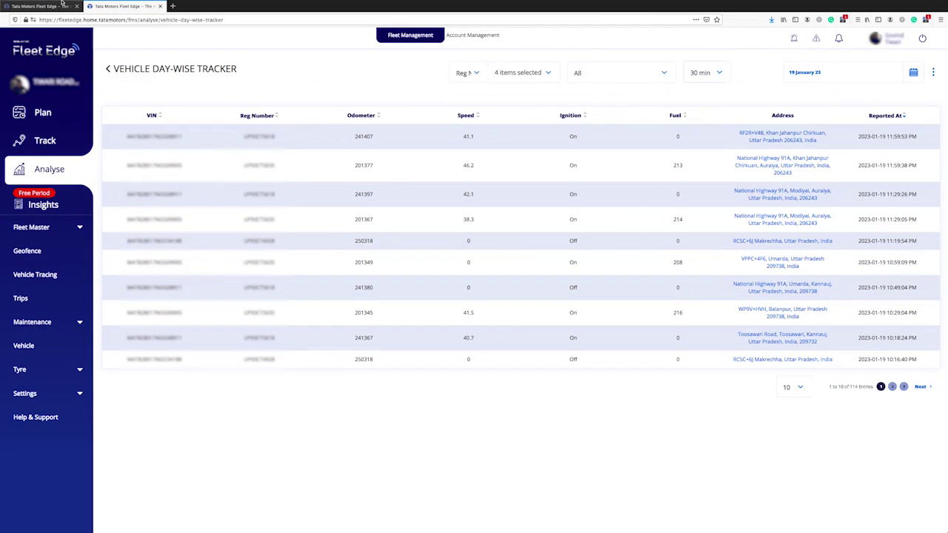
pyautogui.click(51, 7)
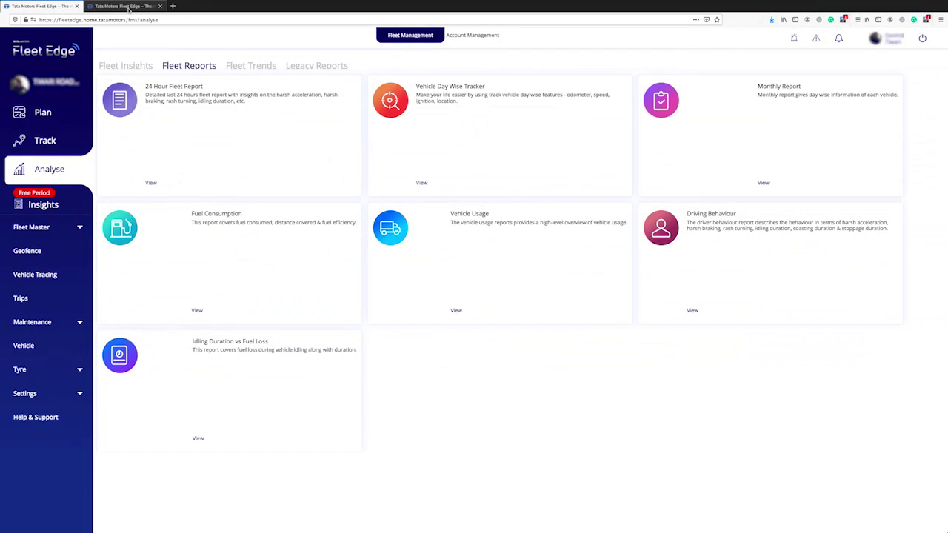
pyautogui.click(160, 6)
# Open the Monthly Report, keep the vehicle filter on Vin No and select the first three vehicles.
pyautogui.click(780, 126)
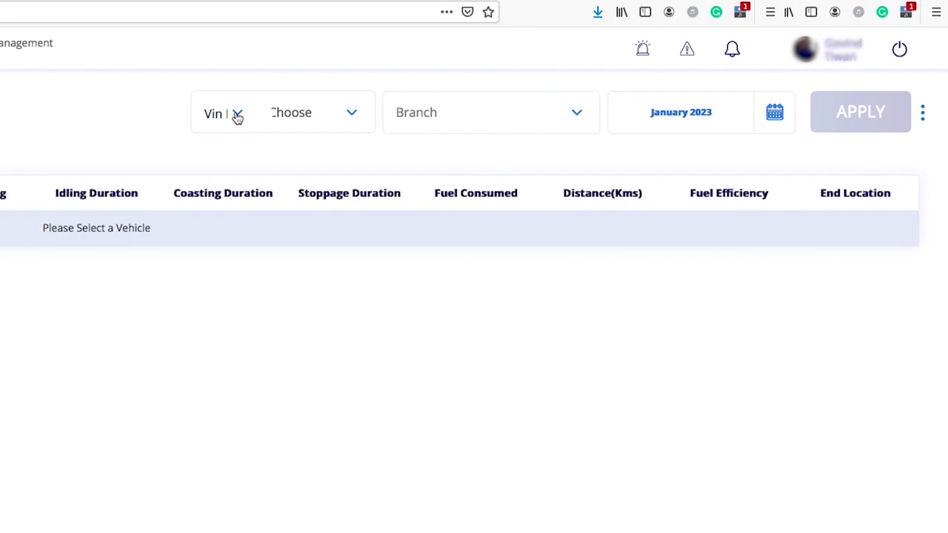
pyautogui.click(236, 116)
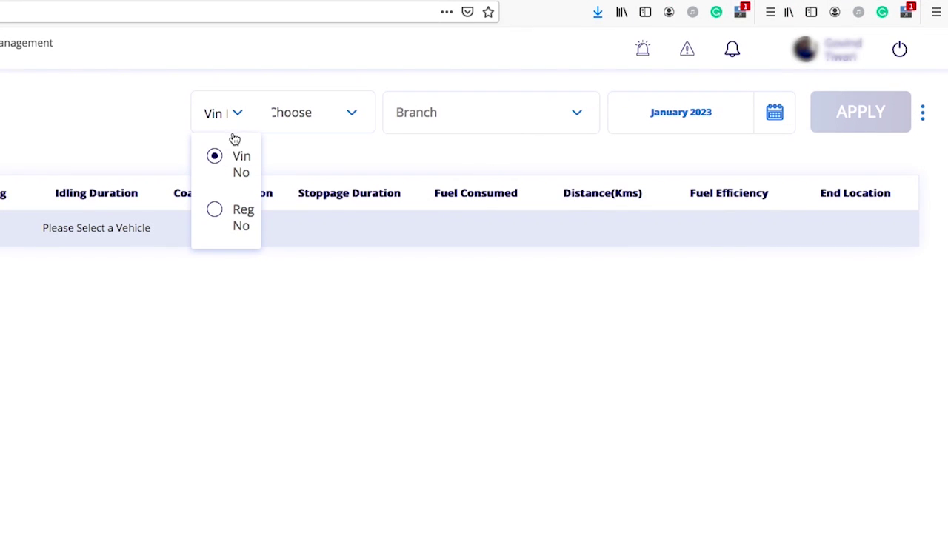
pyautogui.click(237, 157)
pyautogui.click(363, 113)
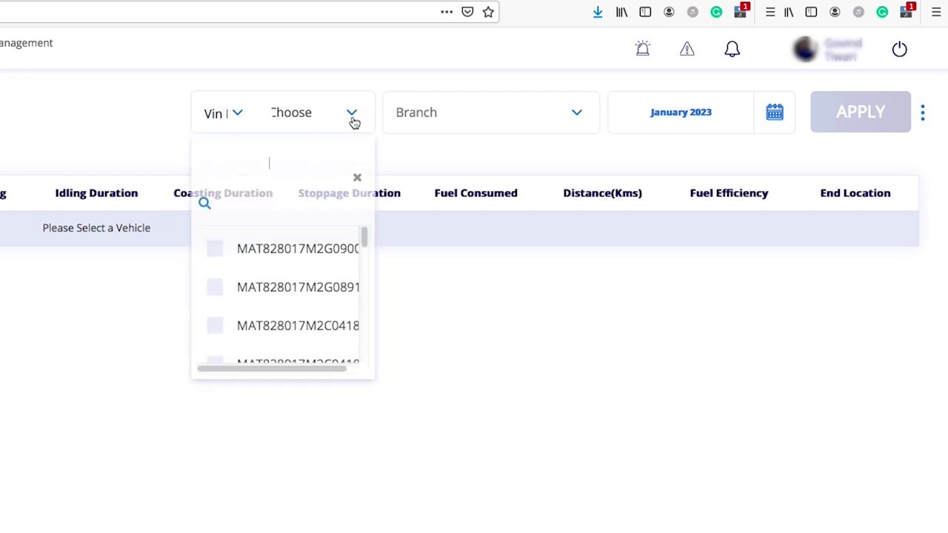
pyautogui.click(218, 248)
pyautogui.click(216, 284)
pyautogui.click(214, 323)
# Set the Monthly Report's branch to All and its month to January 2023, and apply the filters.
pyautogui.click(572, 117)
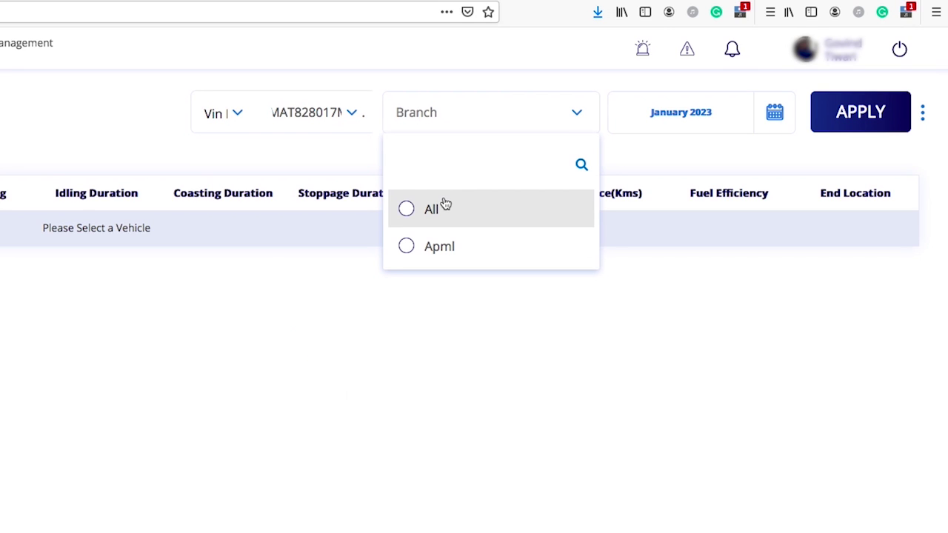
pyautogui.click(406, 213)
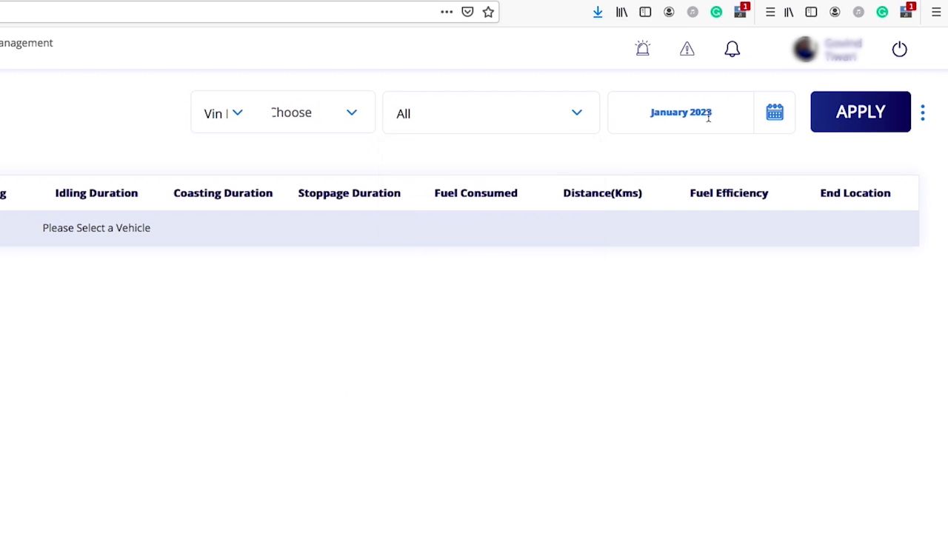
pyautogui.click(772, 116)
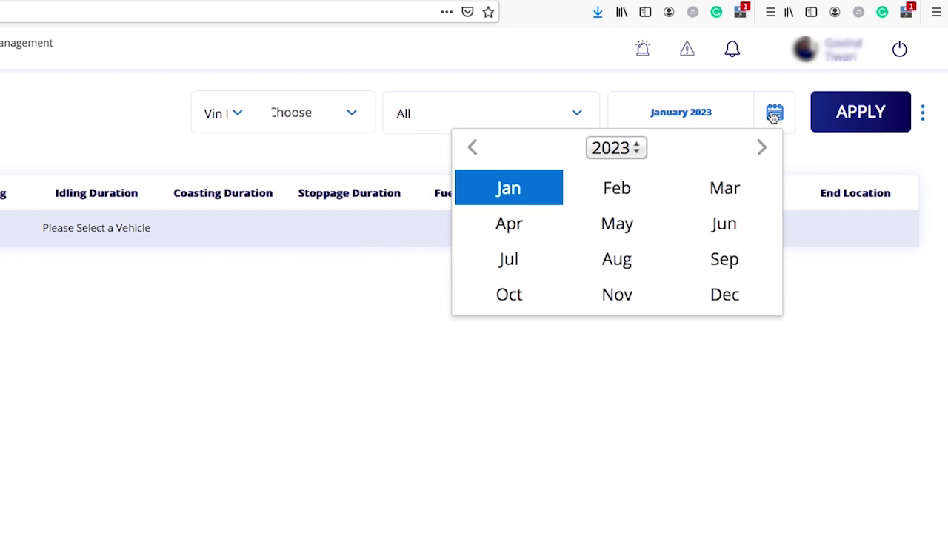
pyautogui.click(535, 199)
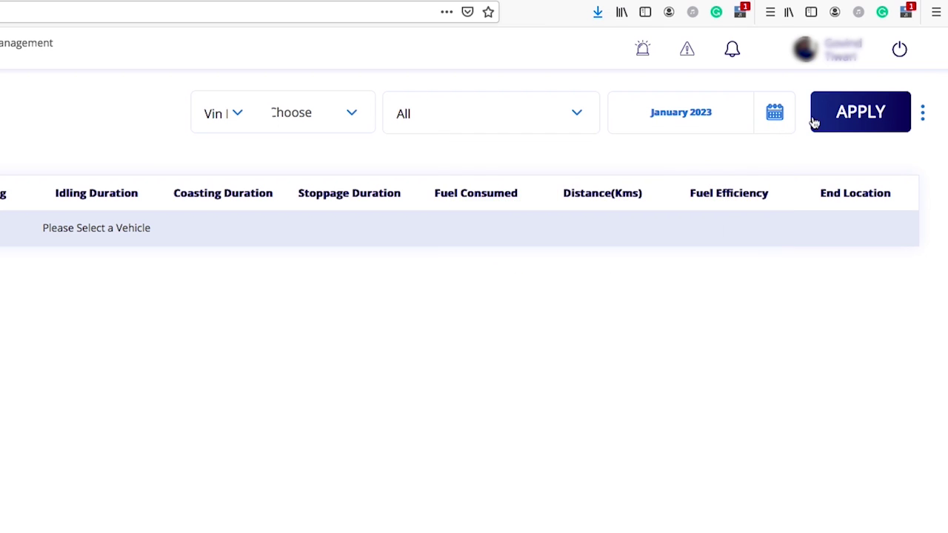
pyautogui.click(861, 111)
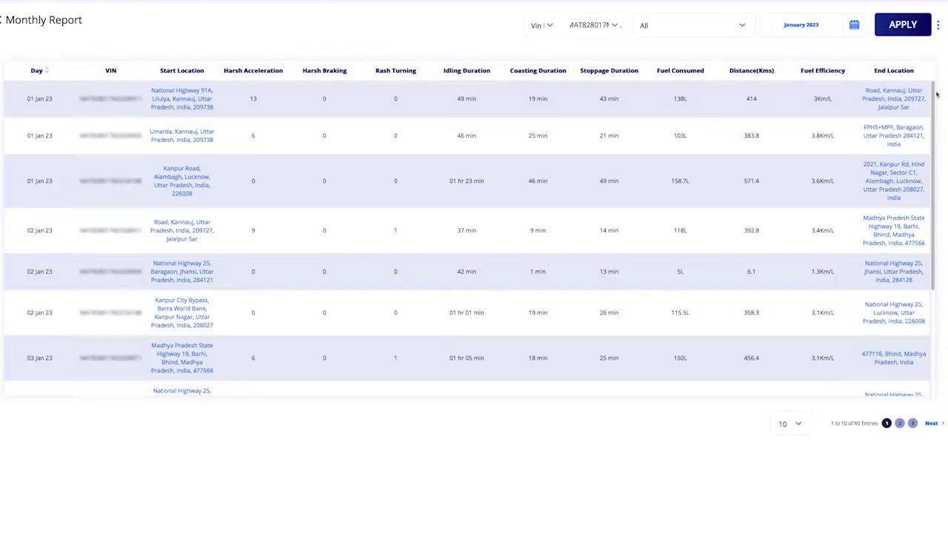
# Read through the day-wise rows of the January 2023 Monthly Report and close the report.
pyautogui.moveTo(934, 93); pyautogui.dragTo(923, 203)
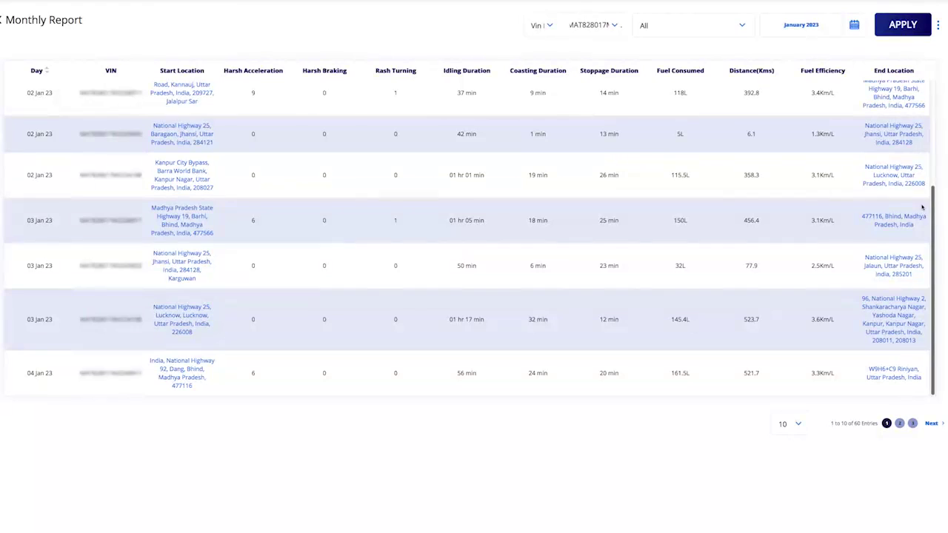
pyautogui.scroll(5, 923, 207)
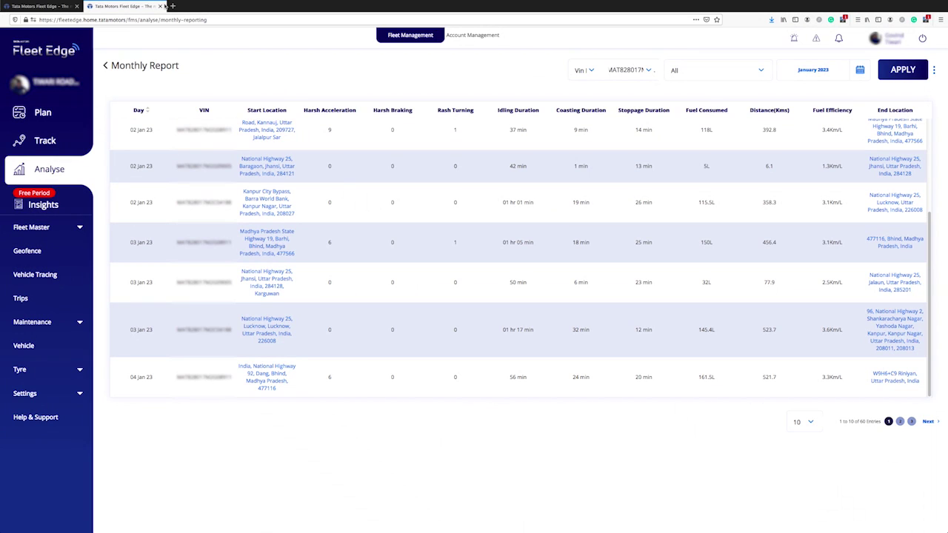
pyautogui.click(160, 5)
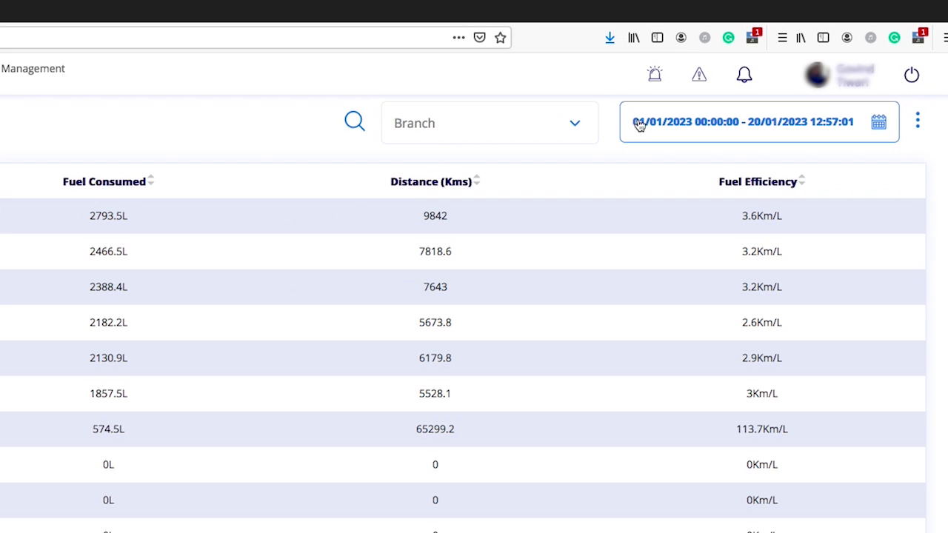
# Apply the range 01/01/2023 00:00:00 to 20/01/2023 12:57:01 and the All branch to the Fuel Consumption report, and close it.
pyautogui.click(639, 125)
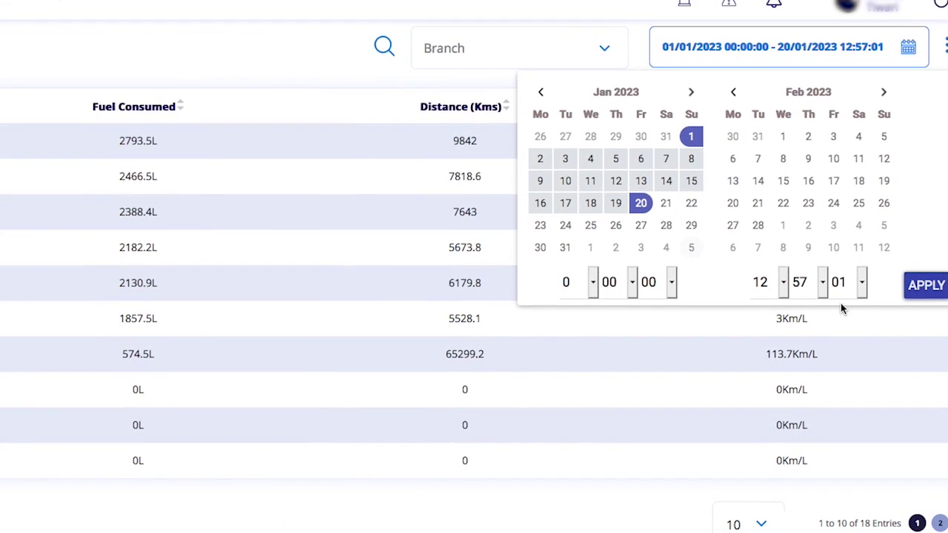
pyautogui.click(927, 285)
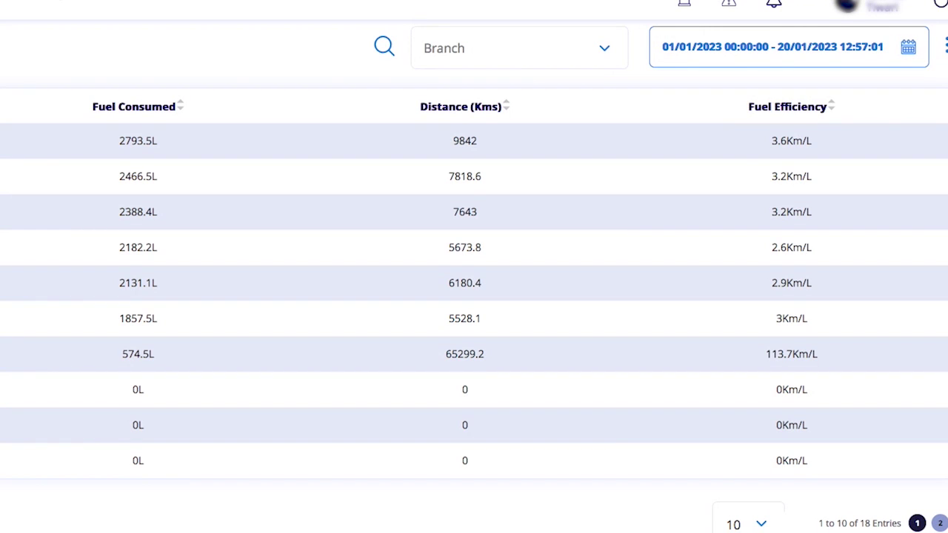
pyautogui.click(604, 50)
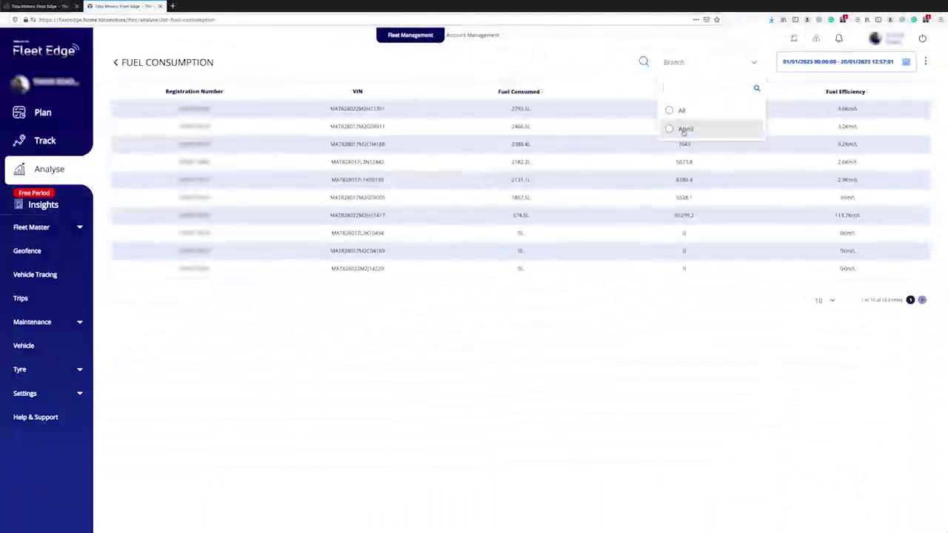
pyautogui.click(459, 185)
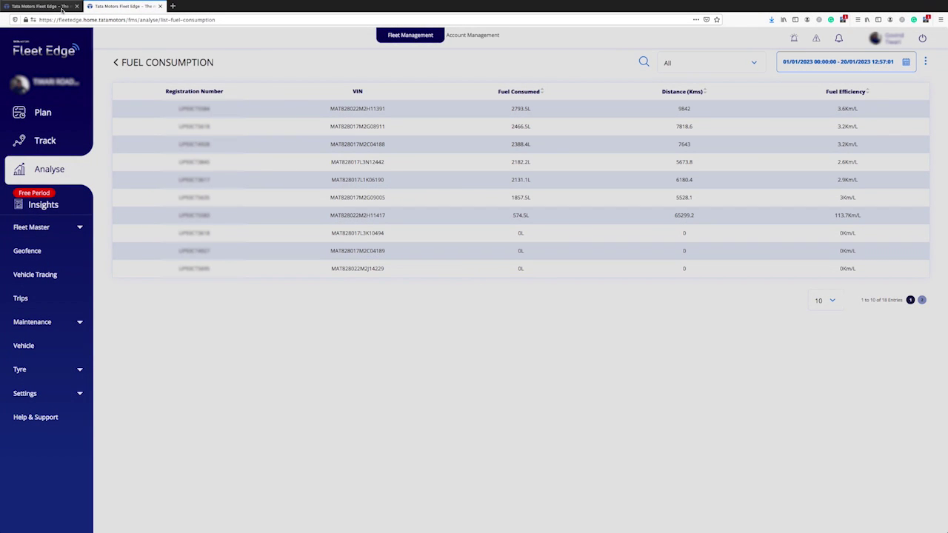
pyautogui.click(161, 7)
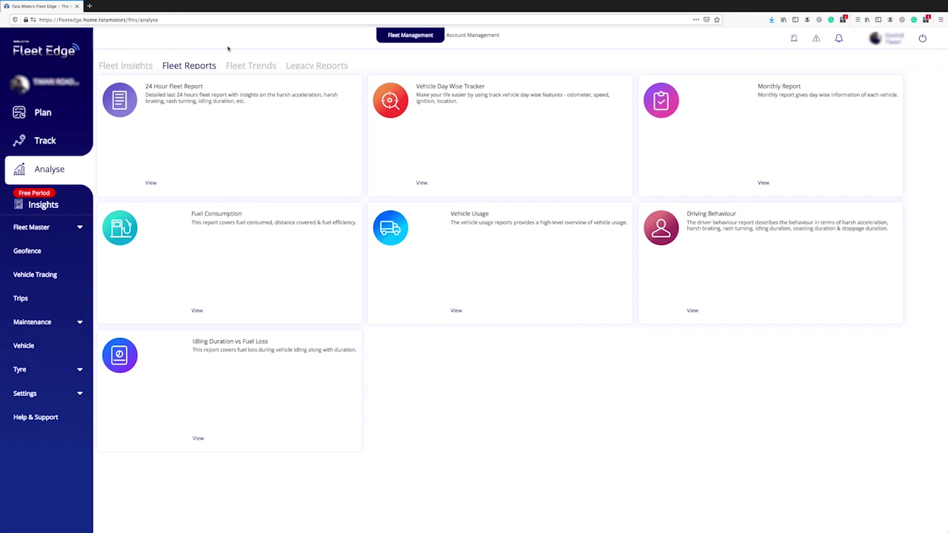
# View the Vehicle Usage report, close it and open the Driving Behaviour report.
pyautogui.click(466, 224)
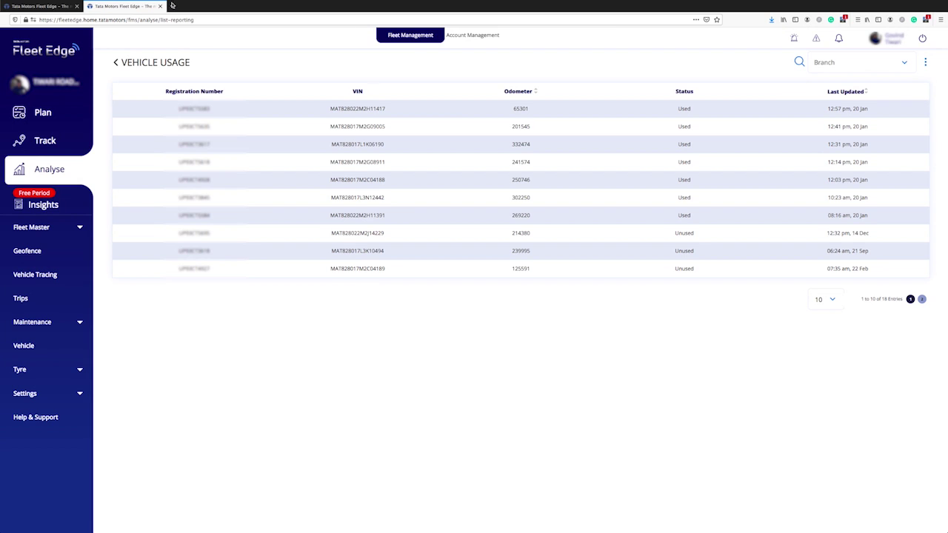
pyautogui.click(160, 6)
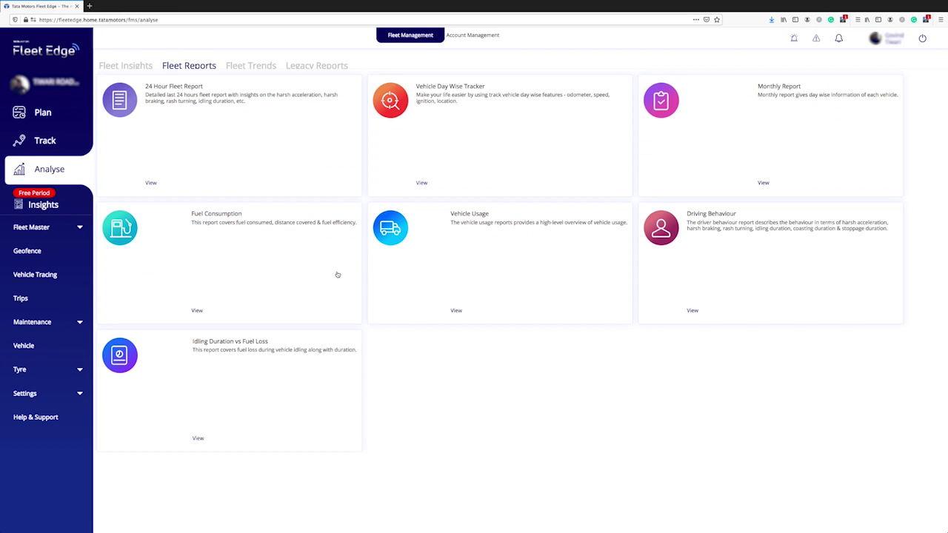
pyautogui.click(730, 245)
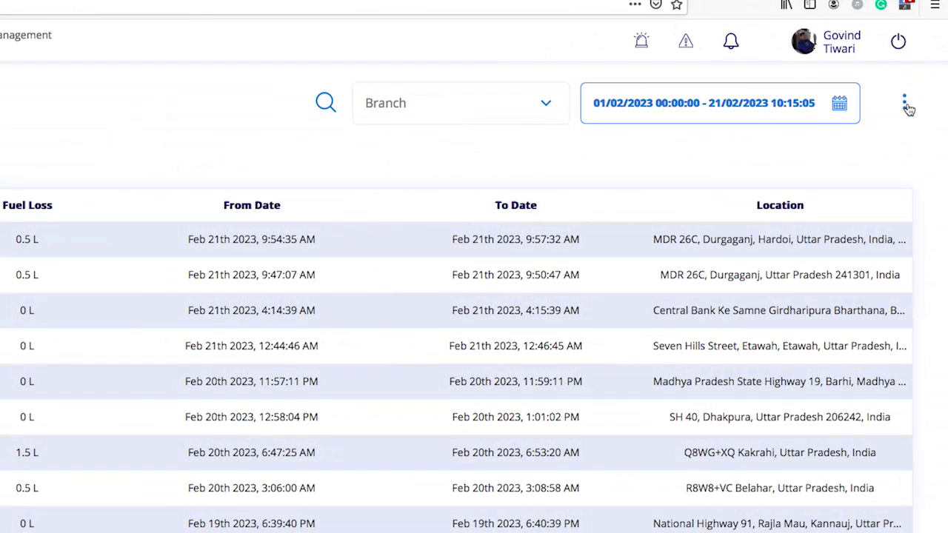
# Open the additional options of the Idling Duration vs Fuel Loss report.
pyautogui.click(905, 104)
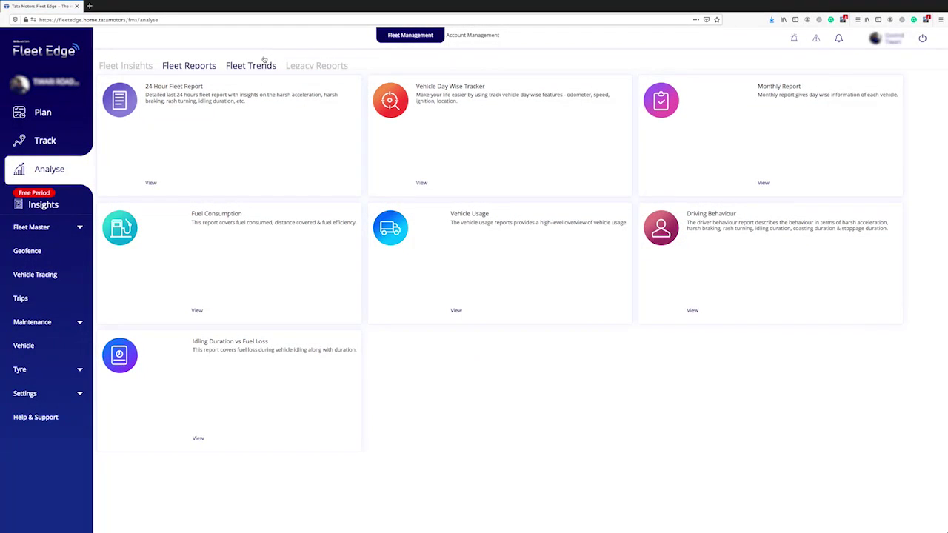
# Open the Fuel vs Odometer Trends in Fleet Trends and view the vehicle identifier, vehicle and branch filter options.
pyautogui.click(256, 66)
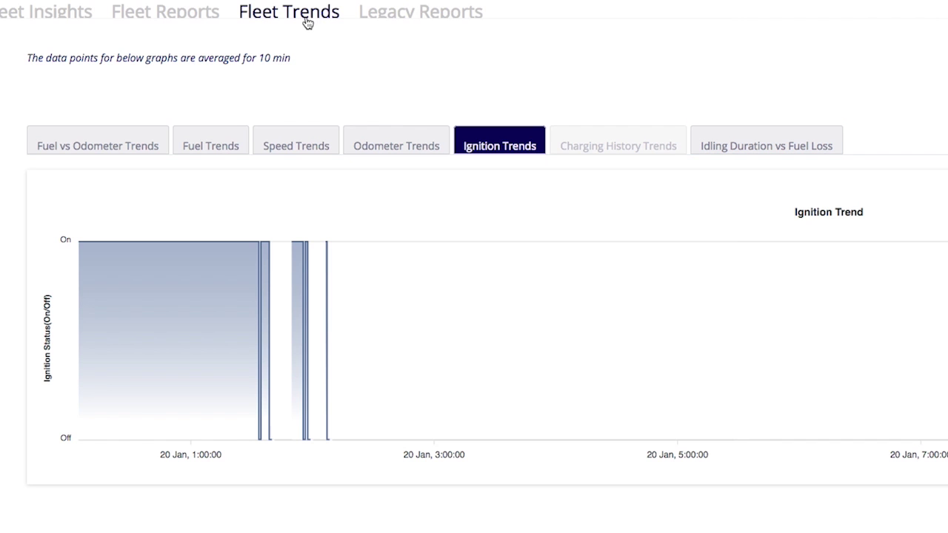
pyautogui.click(132, 141)
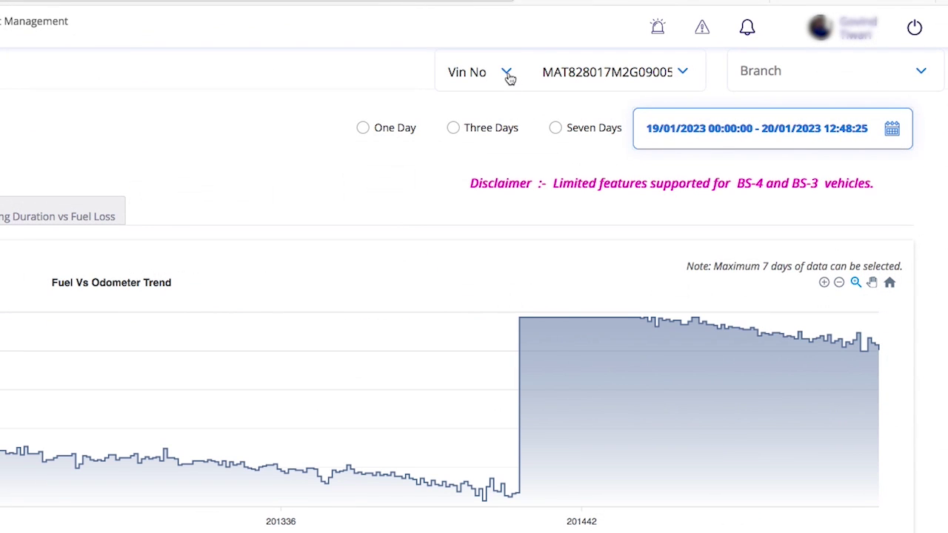
pyautogui.click(507, 74)
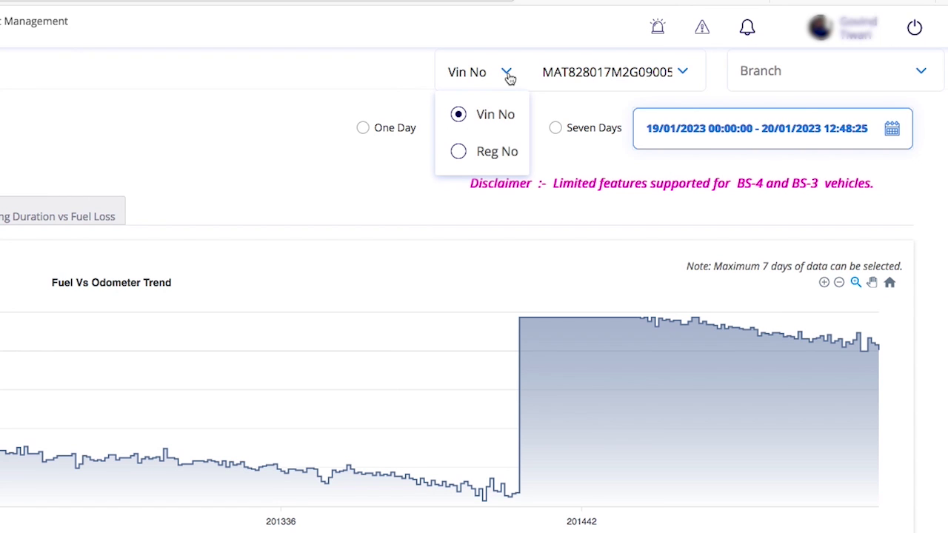
pyautogui.click(682, 72)
pyautogui.click(259, 158)
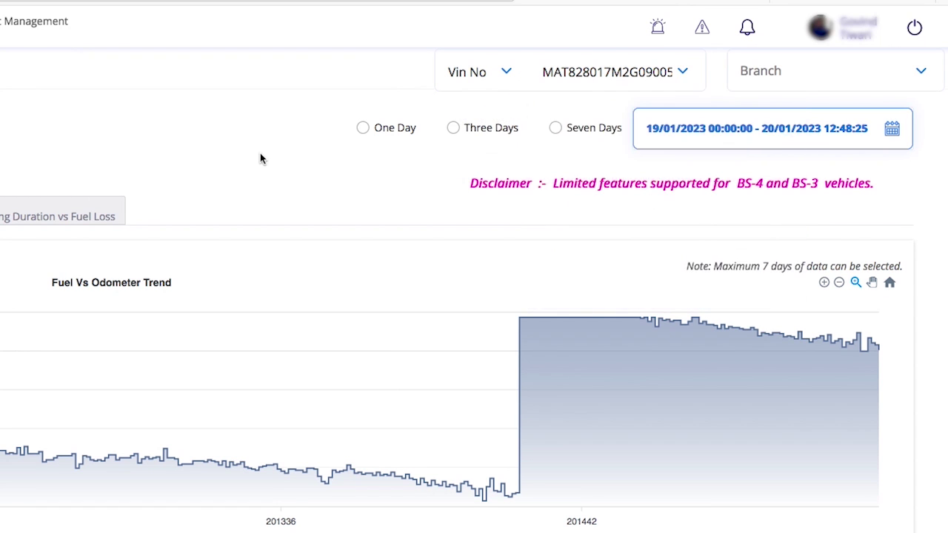
pyautogui.click(923, 75)
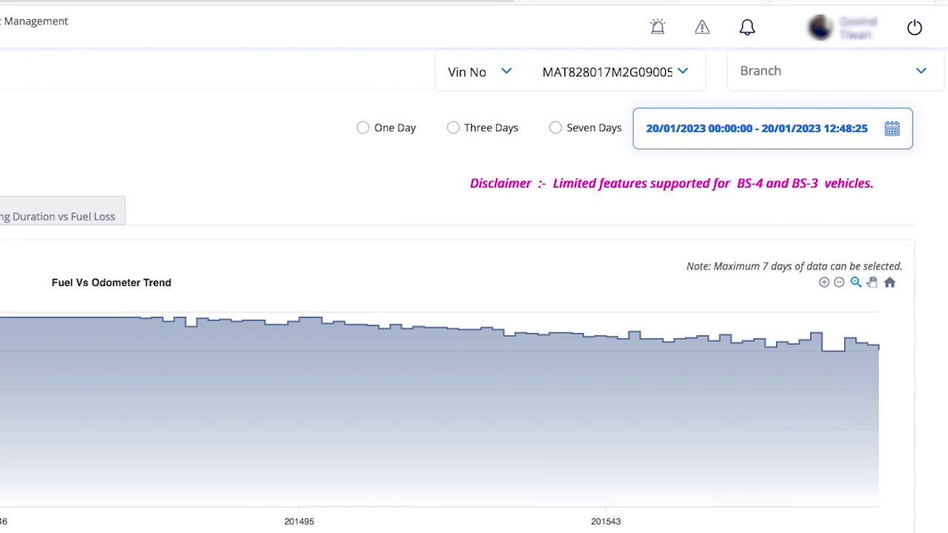
# Apply the date range 19/01/2023 00:00:00 to 20/01/2023 12:48:25 to the Fuel vs Odometer trend and examine its graph.
pyautogui.click(682, 130)
pyautogui.click(573, 284)
pyautogui.click(598, 284)
pyautogui.click(884, 366)
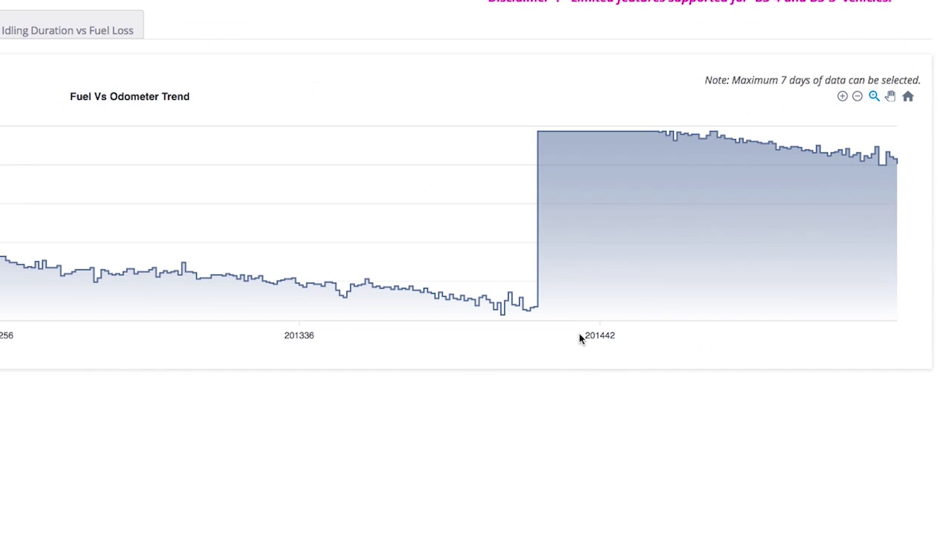
pyautogui.moveTo(546, 318)
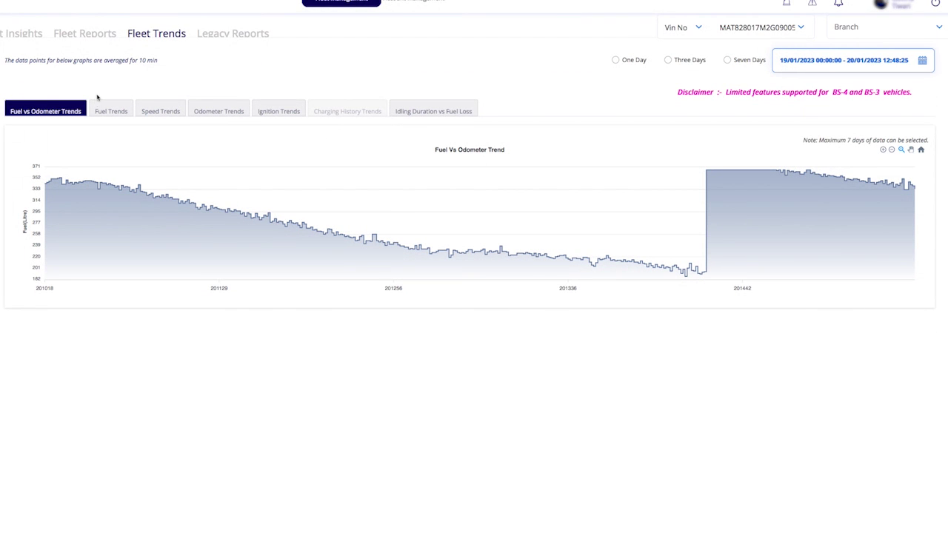
# Open the Fuel Trends and check the available vehicle identifier, vehicle and branch filters without changing them.
pyautogui.click(102, 111)
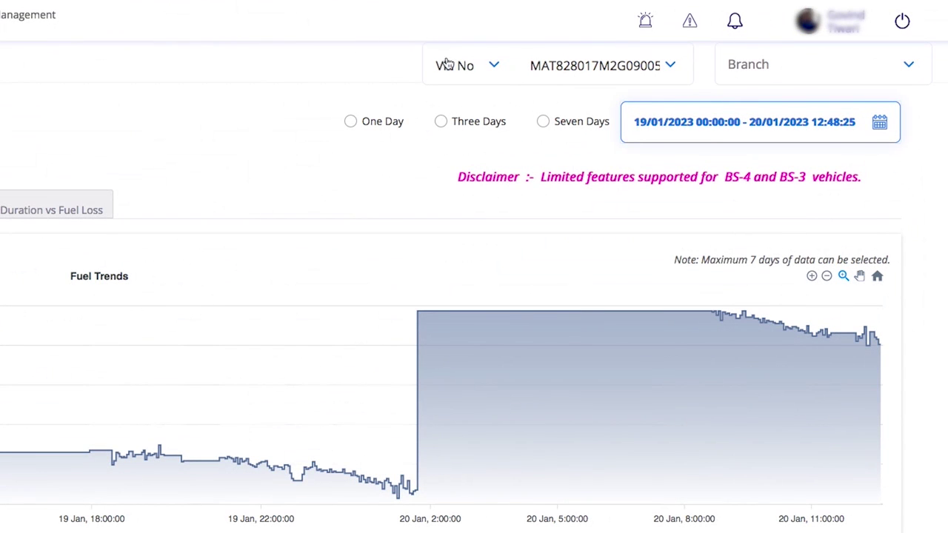
pyautogui.click(489, 65)
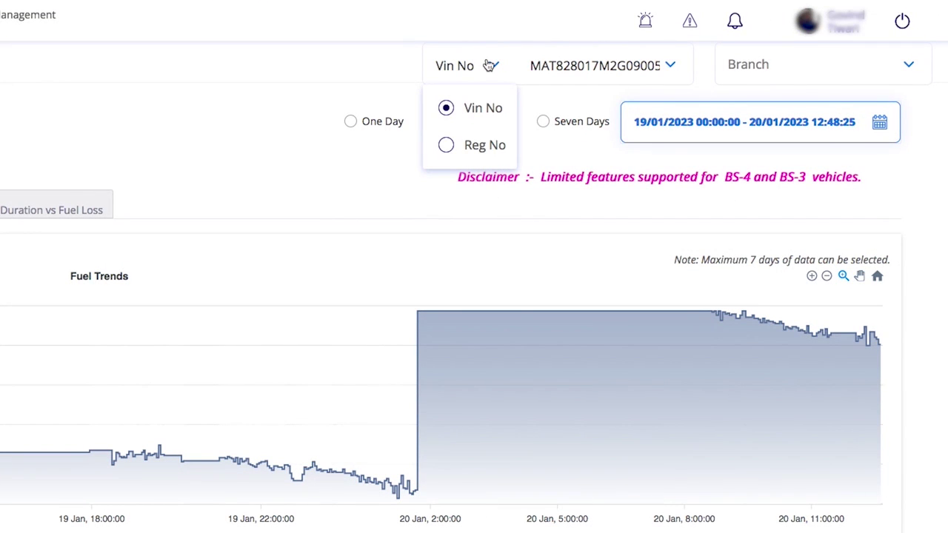
pyautogui.click(672, 67)
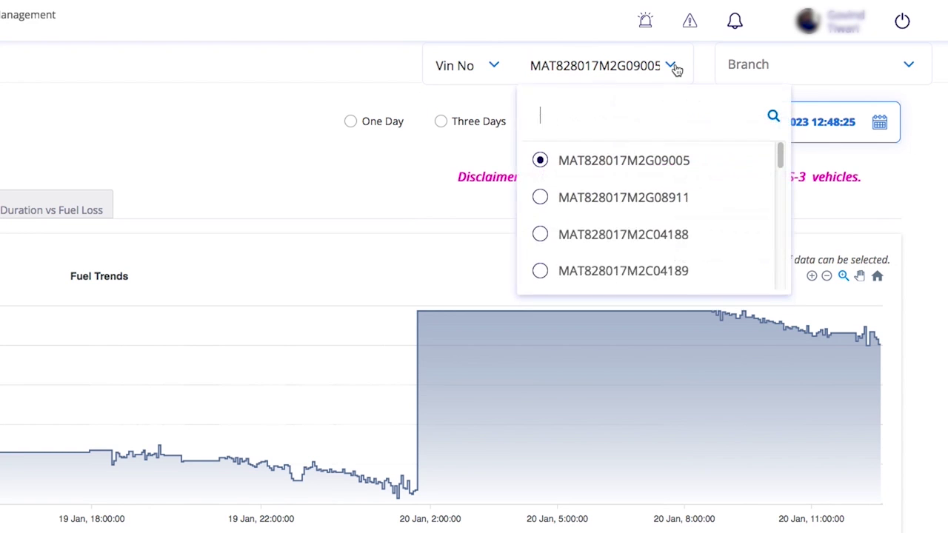
pyautogui.click(910, 67)
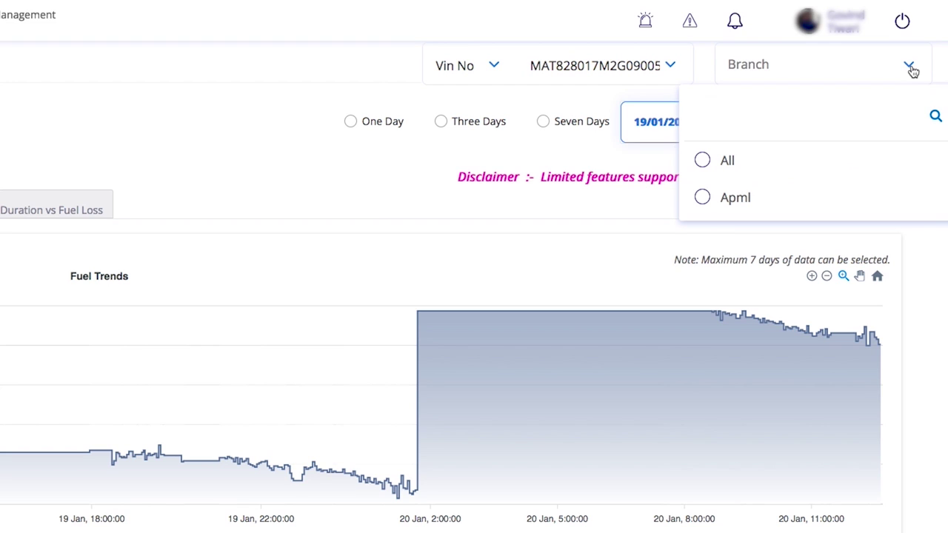
pyautogui.click(913, 71)
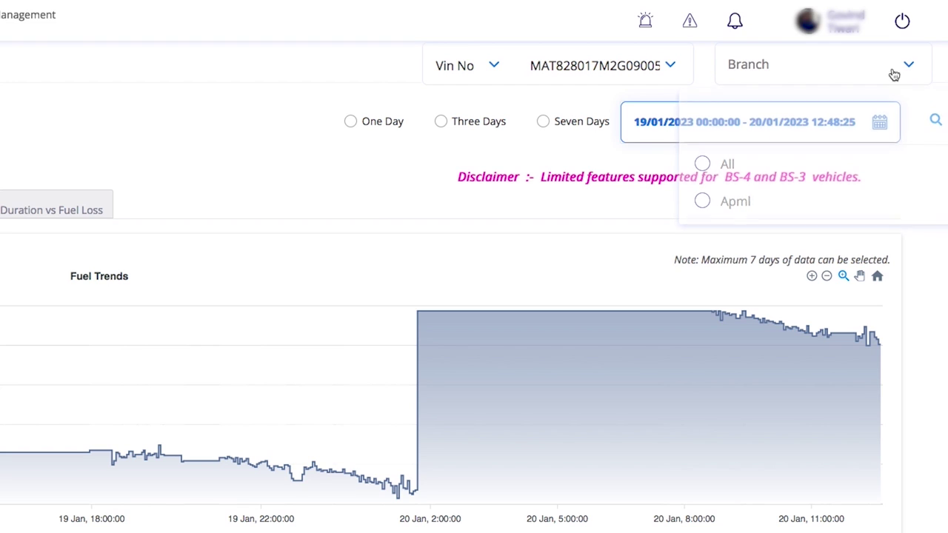
# Set the Fuel Trends period to Seven Days and inspect the fuel readings around the 14 January refill and the decline after it.
pyautogui.click(544, 121)
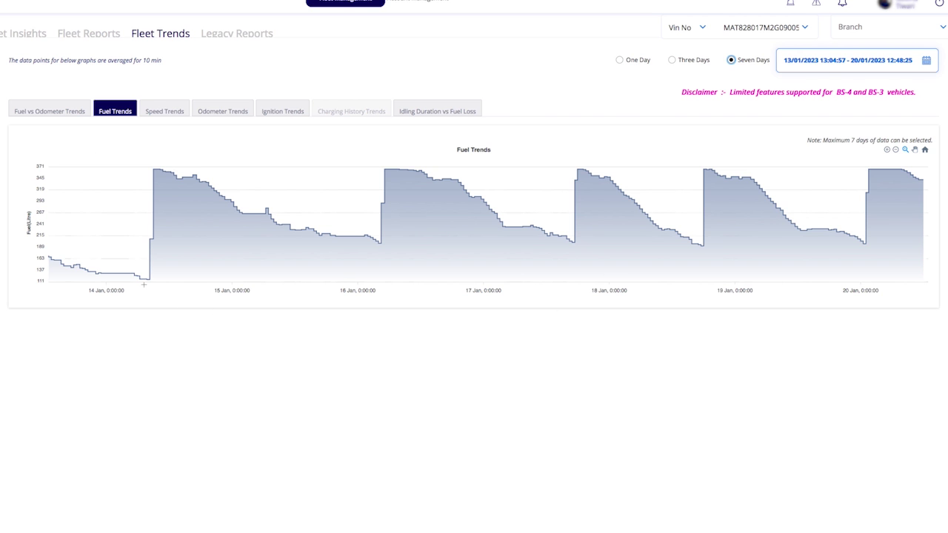
pyautogui.moveTo(150, 279)
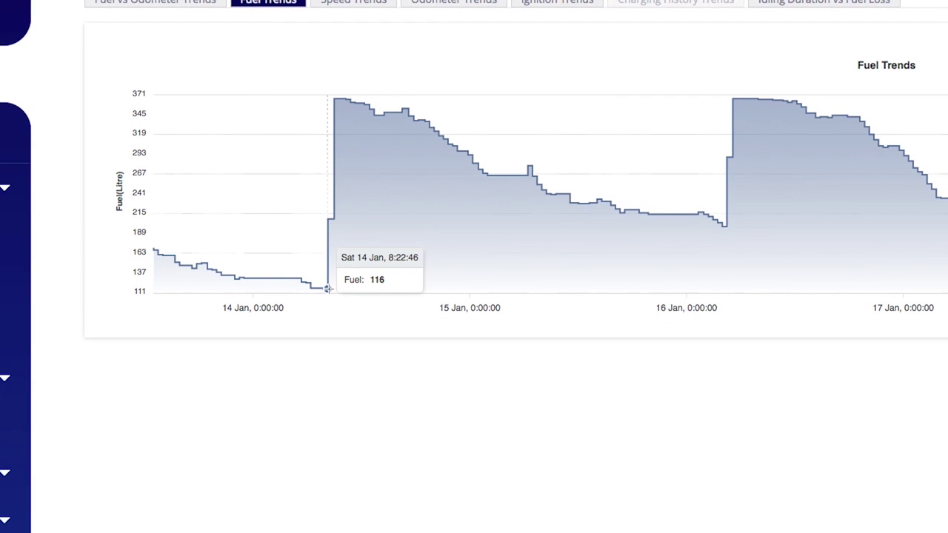
pyautogui.moveTo(335, 215)
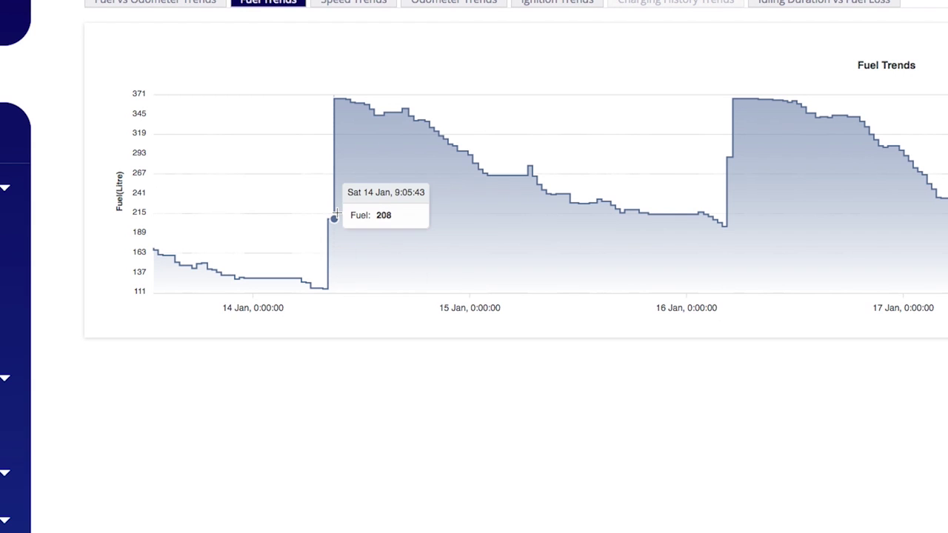
pyautogui.moveTo(339, 95)
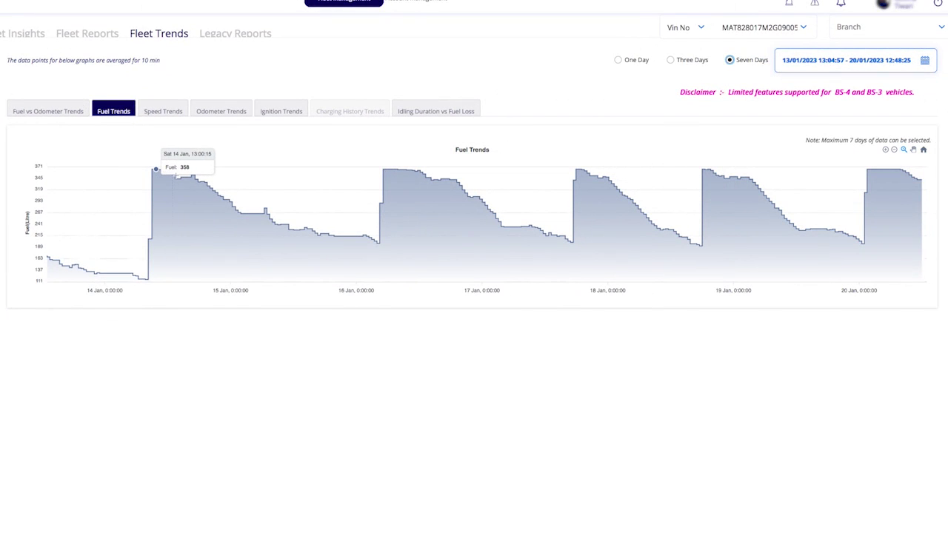
pyautogui.moveTo(223, 187)
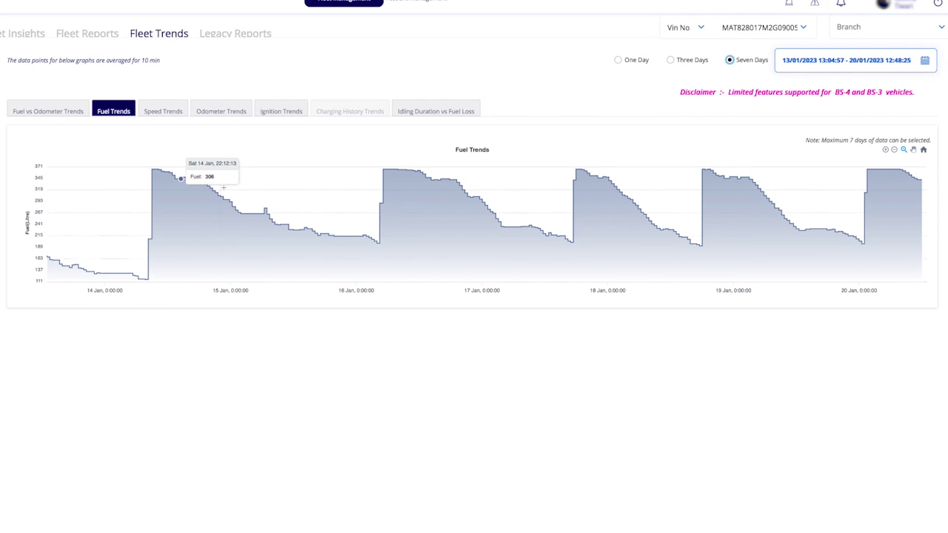
# View the Speed, Odometer and Ignition Trends graphs in turn, and open Idling Duration vs Fuel Loss.
pyautogui.click(174, 112)
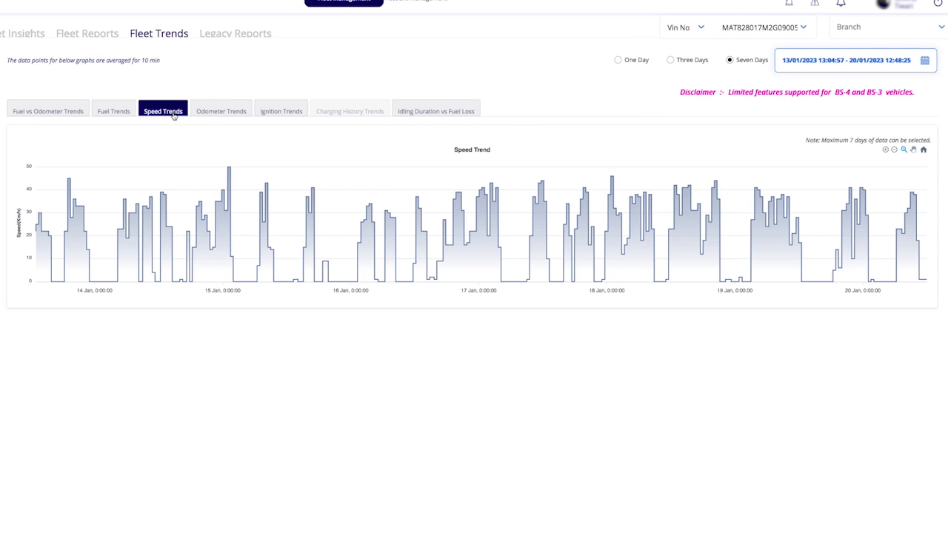
pyautogui.click(211, 113)
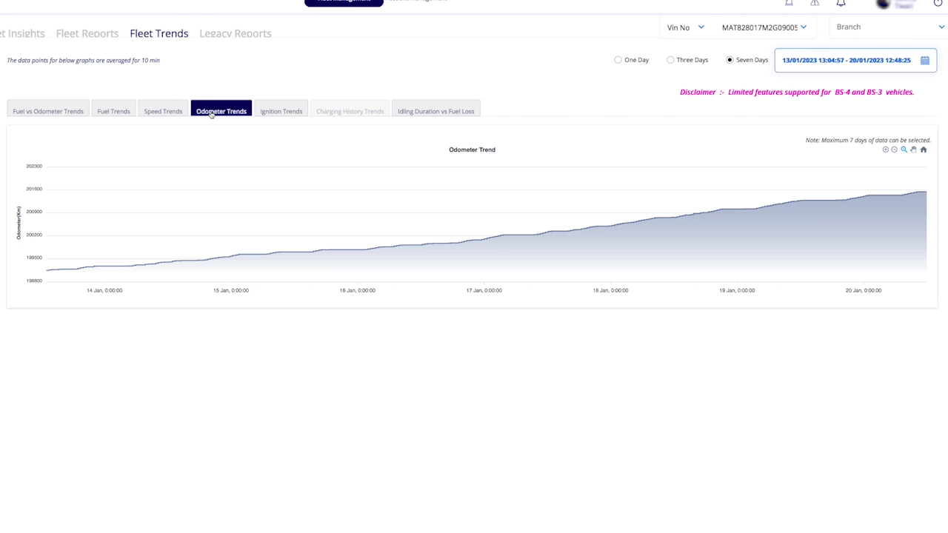
pyautogui.moveTo(338, 245)
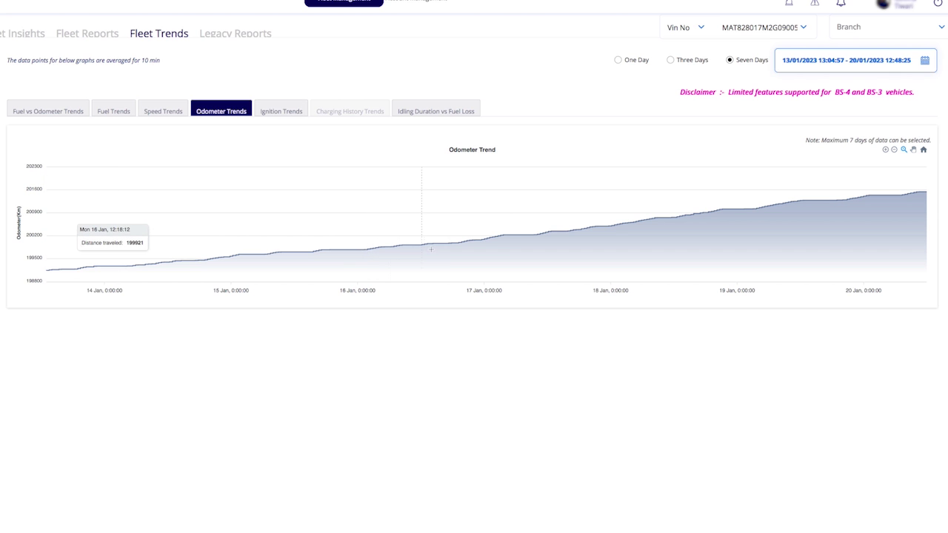
pyautogui.click(281, 115)
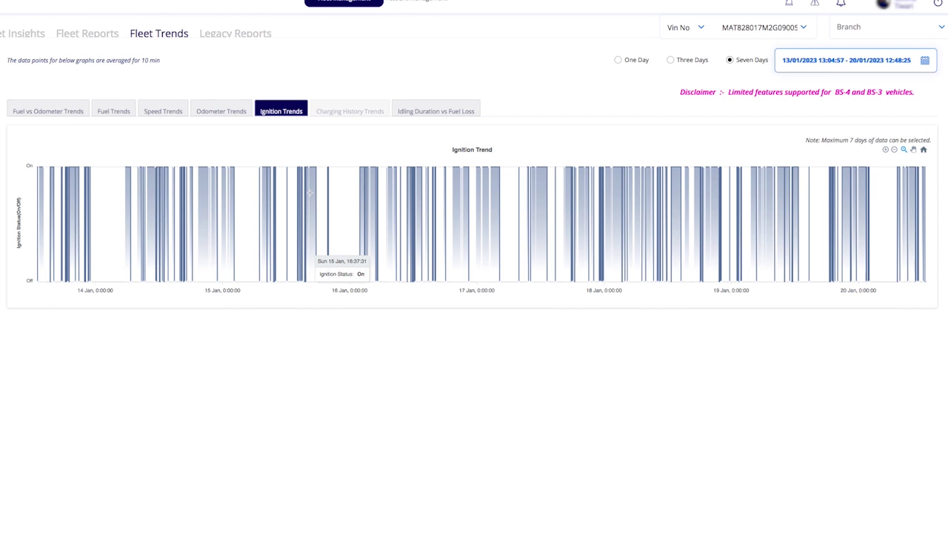
pyautogui.click(416, 112)
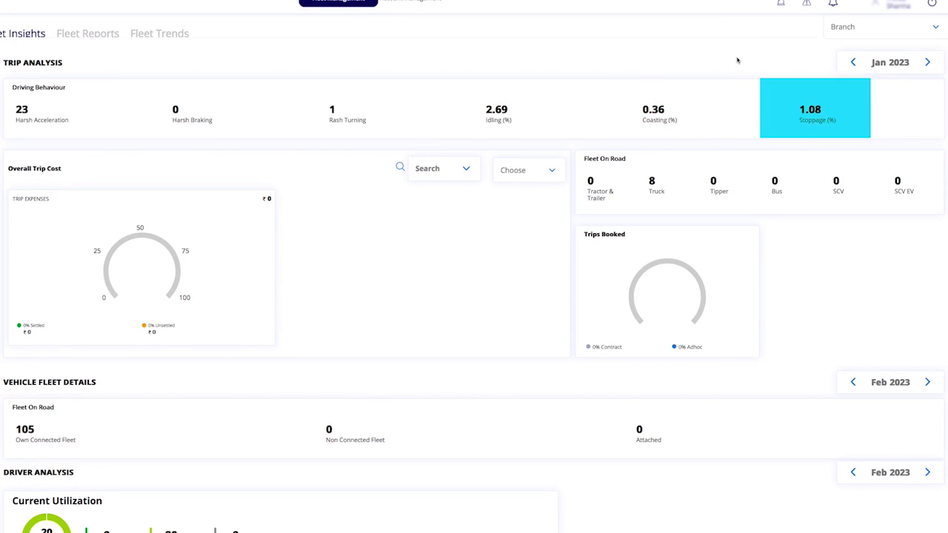
# Look through the Fleet Insights sections on trip analysis, vehicle fleet details and driver analysis.
pyautogui.scroll(-1, 737, 60)
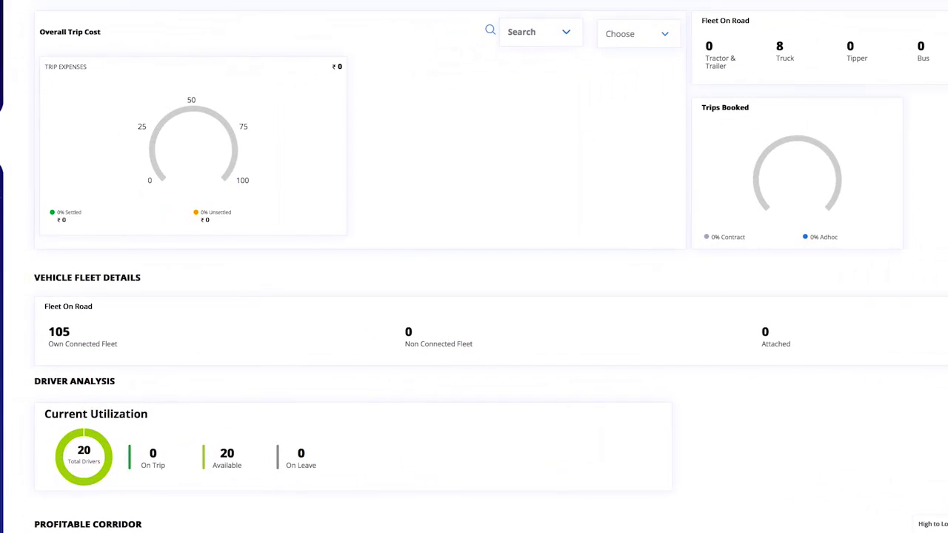